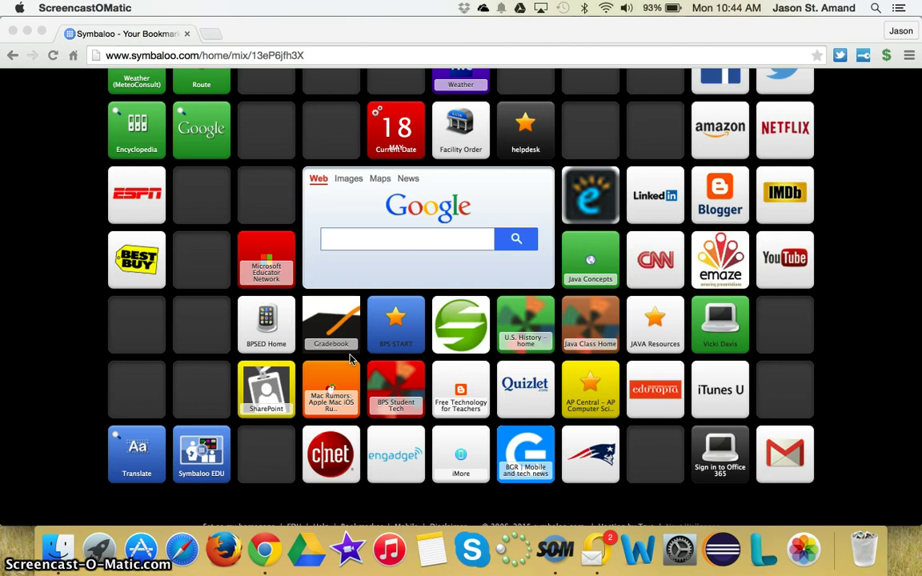
Step: Open the BPS START page and follow its Berkeley Sharepoint Access link to the Office 365 portal
left_click_drag(349, 359, 385, 349)
left_click(373, 336)
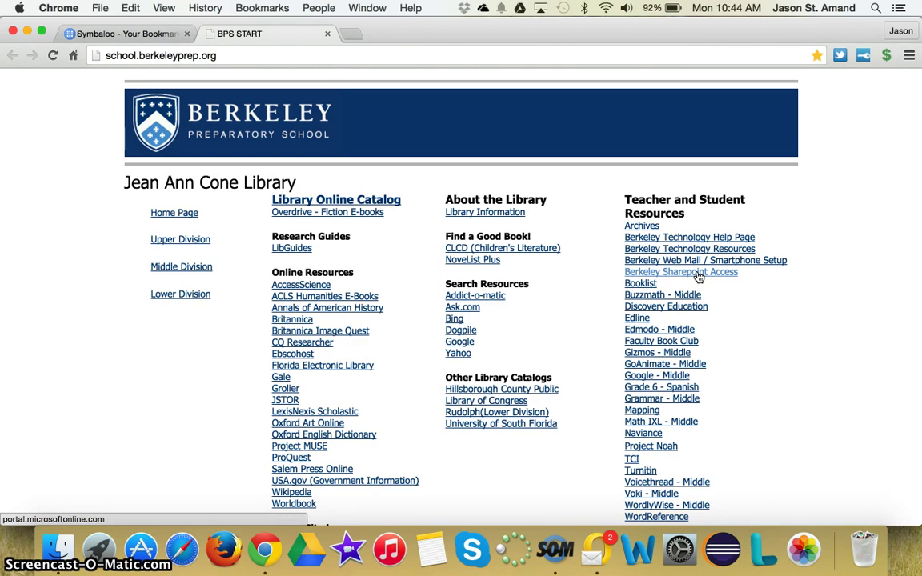
left_click(699, 276)
left_click(677, 222)
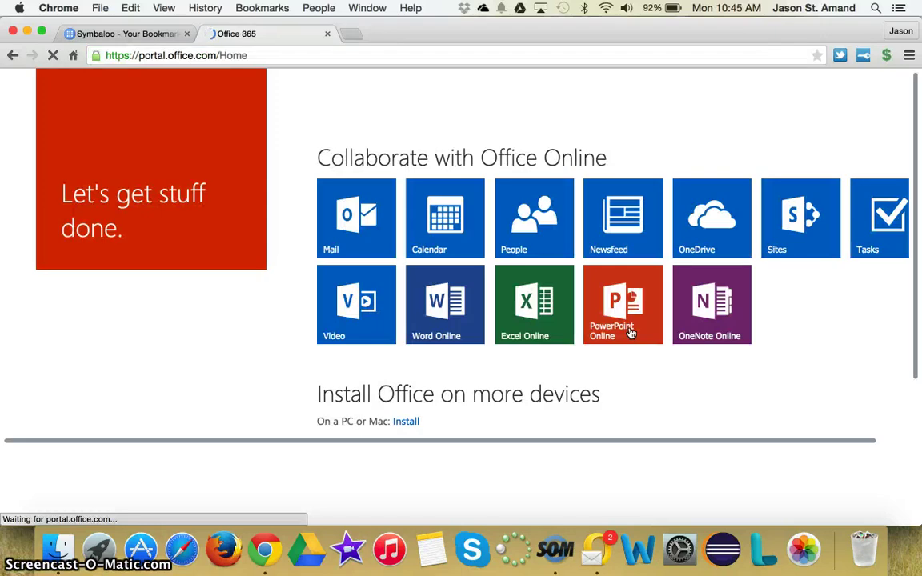
Step: Go to the SharePoint Sites page, open the Faculty Portal and enter its History department site
left_click(18, 91)
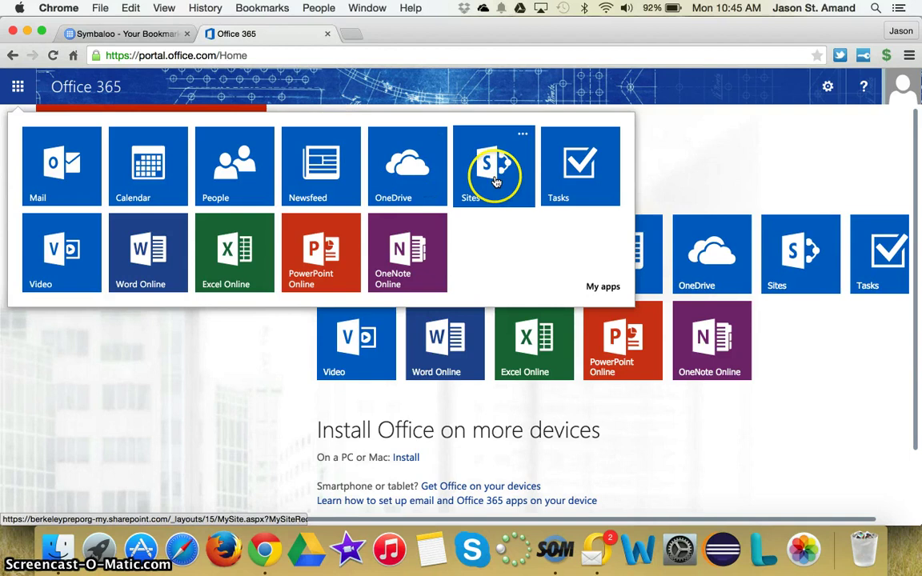
left_click(406, 172)
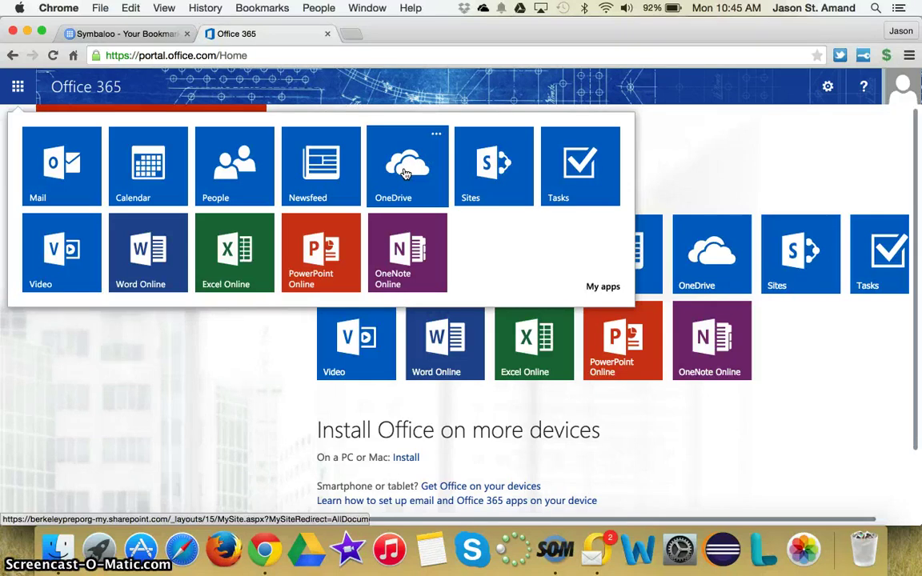
left_click(404, 187)
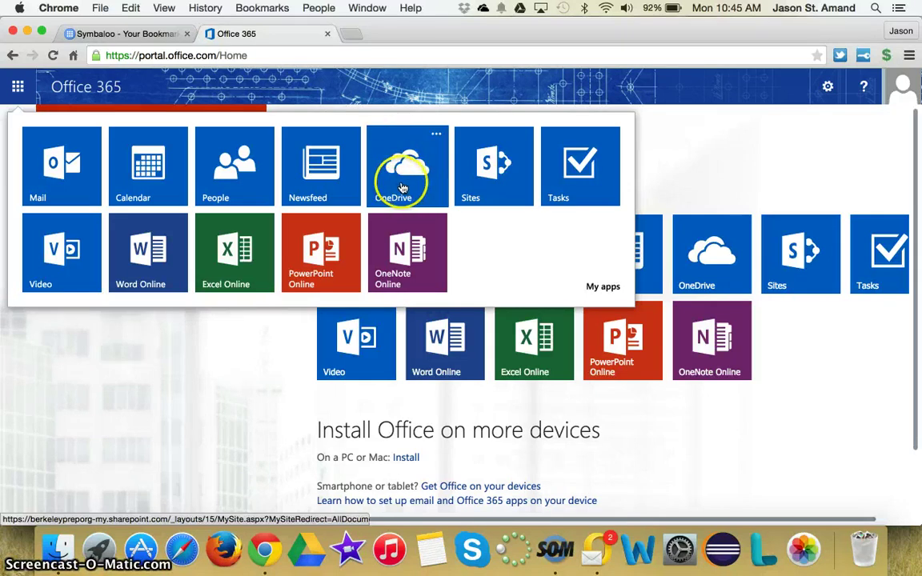
left_click(422, 188)
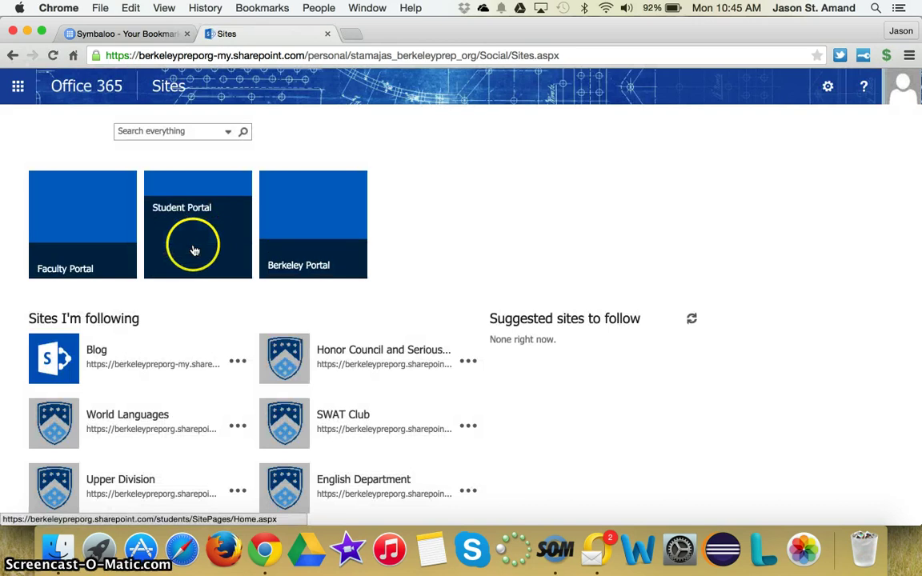
left_click(95, 238)
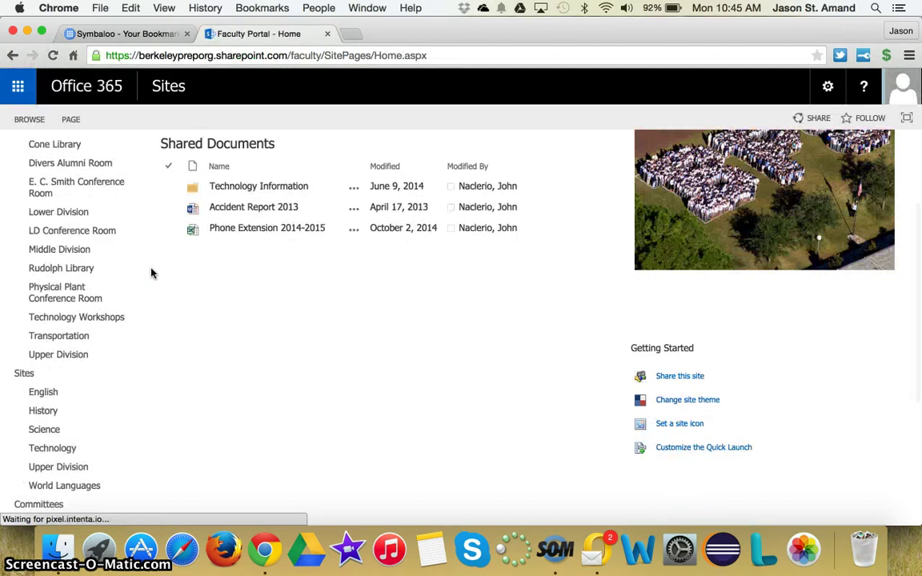
left_click(42, 396)
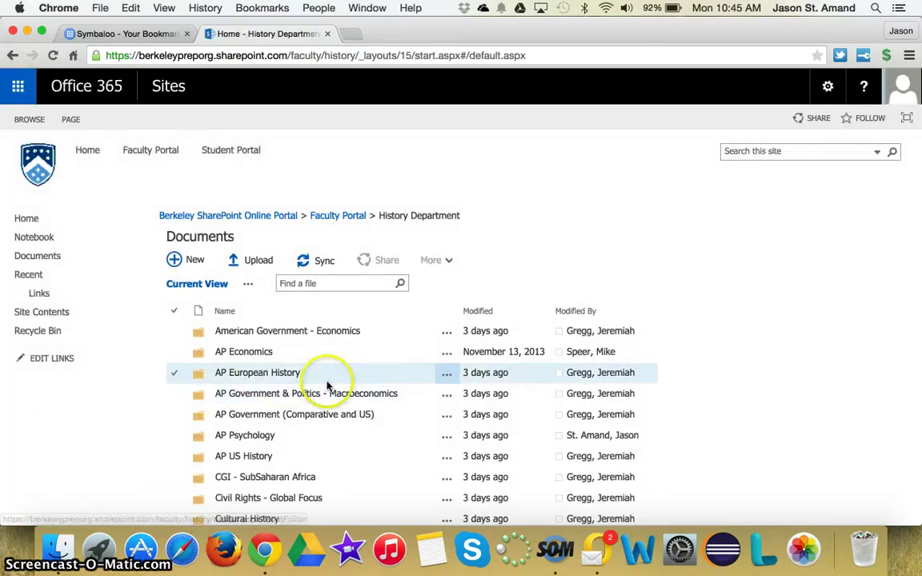
Step: Look through the History Department's document folders and the kinds of new items that can be created there
scroll(329, 385, "down", 4)
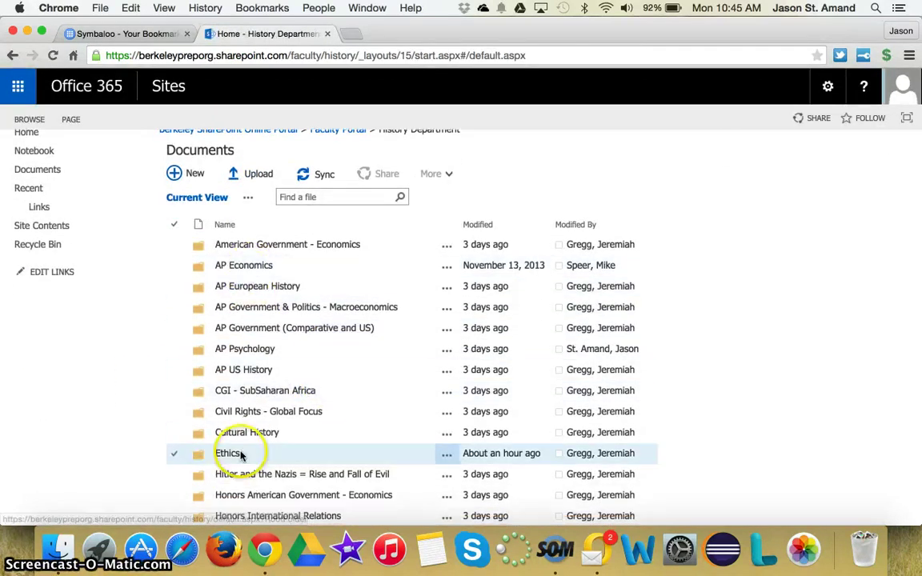
scroll(228, 280, "up", 4)
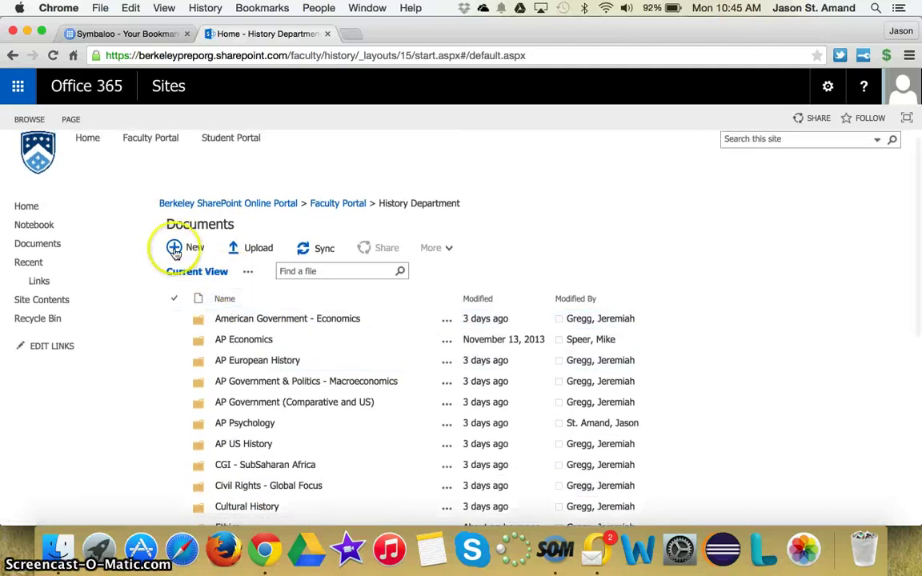
left_click(175, 250)
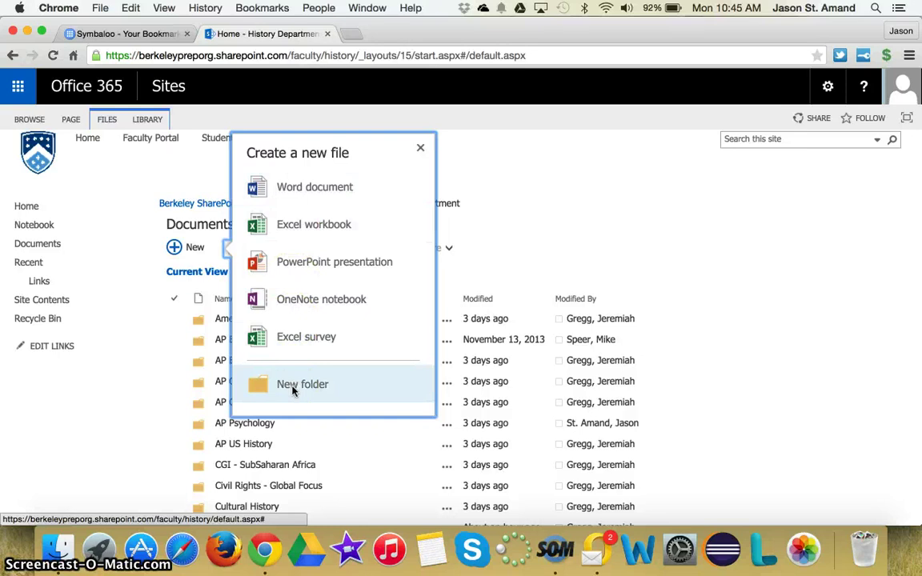
left_click(148, 385)
left_click(266, 271)
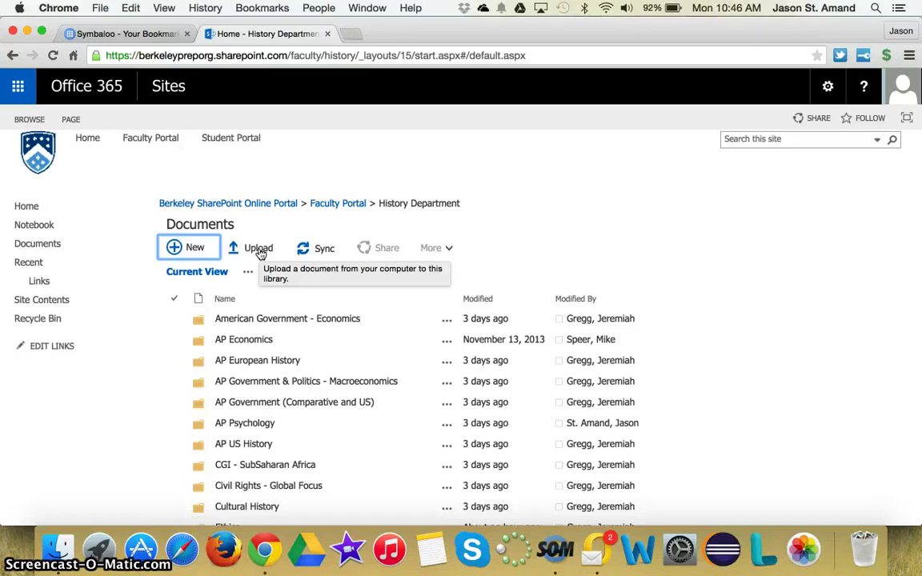
left_click(257, 252)
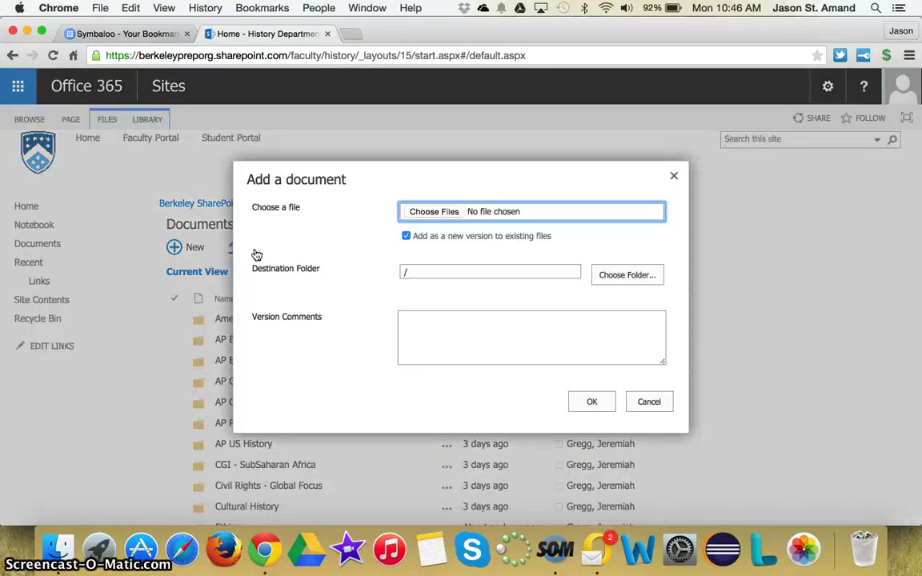
left_click(441, 212)
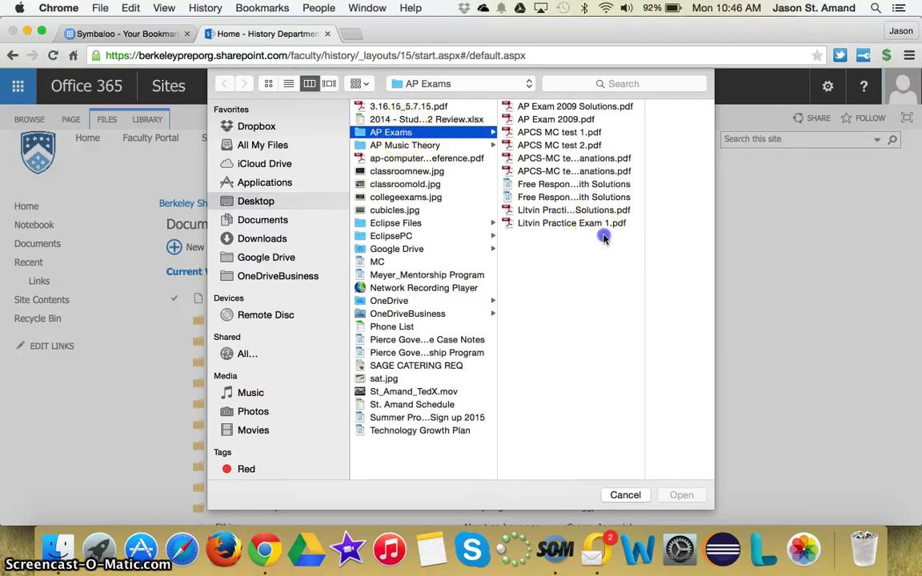
left_click_drag(603, 241, 561, 107)
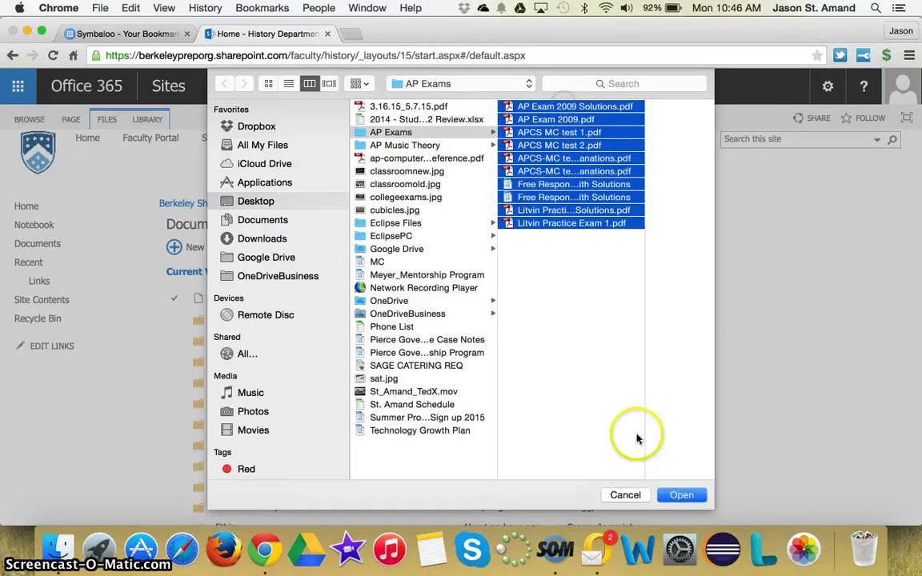
left_click(680, 496)
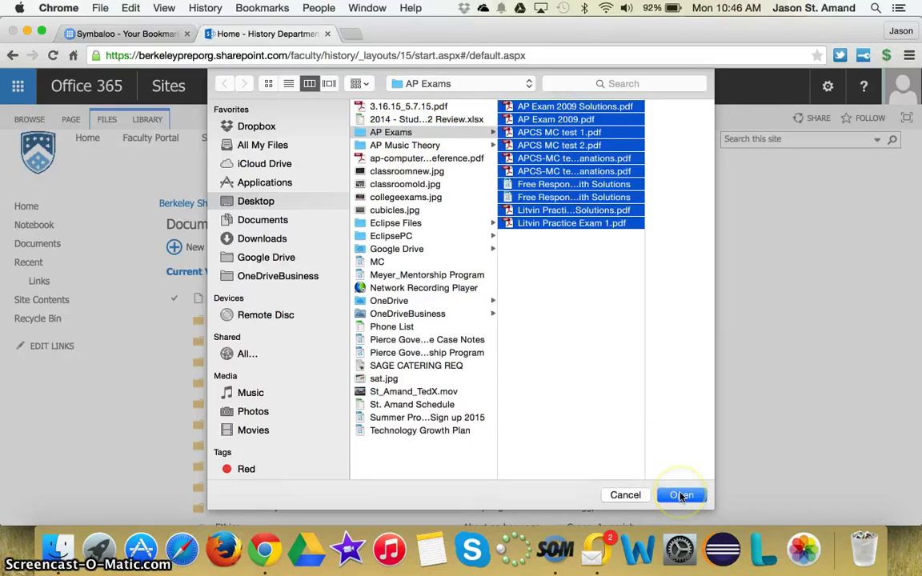
left_click(635, 494)
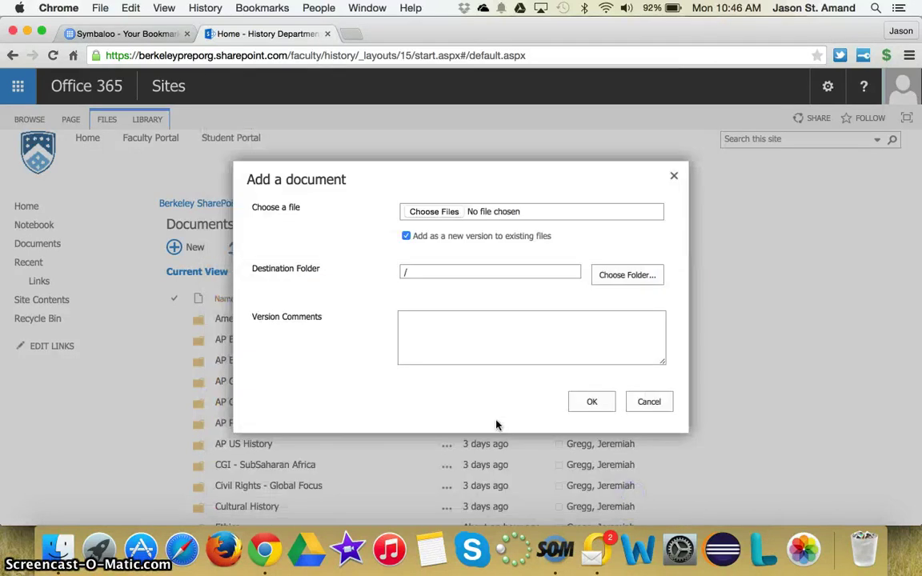
left_click(593, 402)
left_click(646, 402)
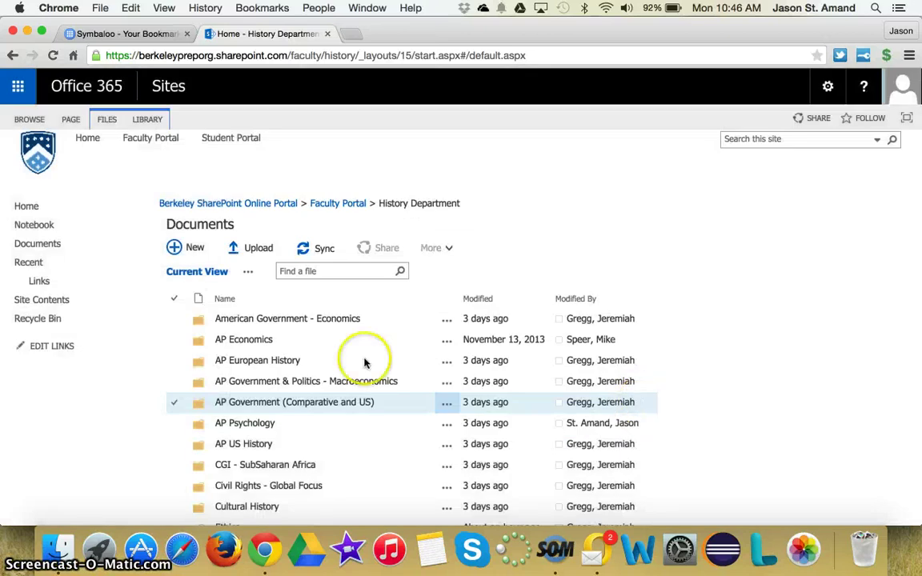
Step: Create a folder named Exams in the History Department documents and open it
left_click(170, 246)
left_click(292, 390)
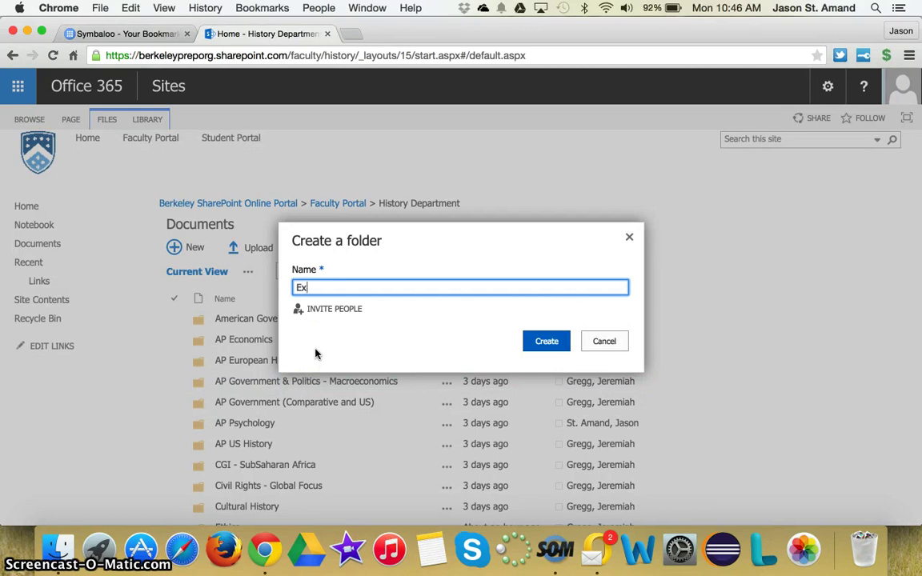
left_click(551, 347)
left_click(391, 343)
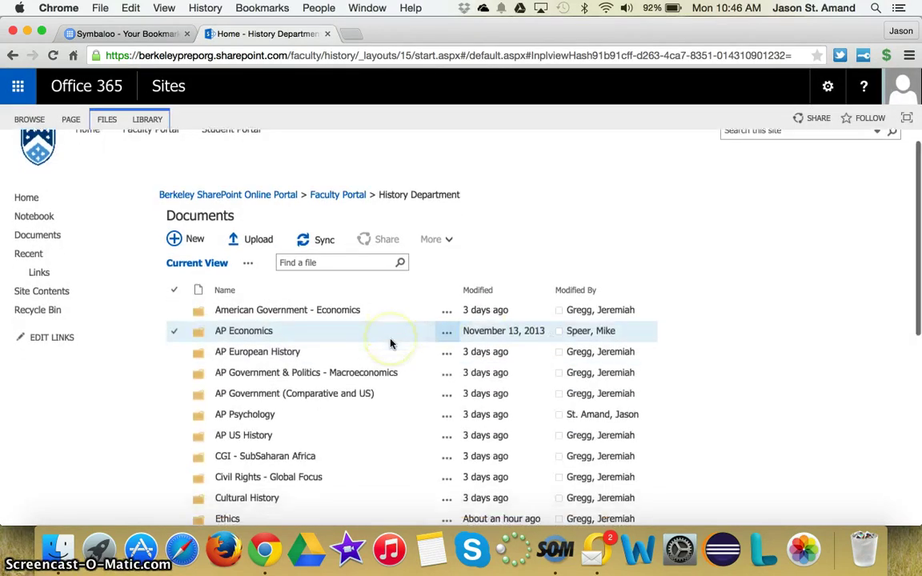
scroll(391, 342, "down", 3)
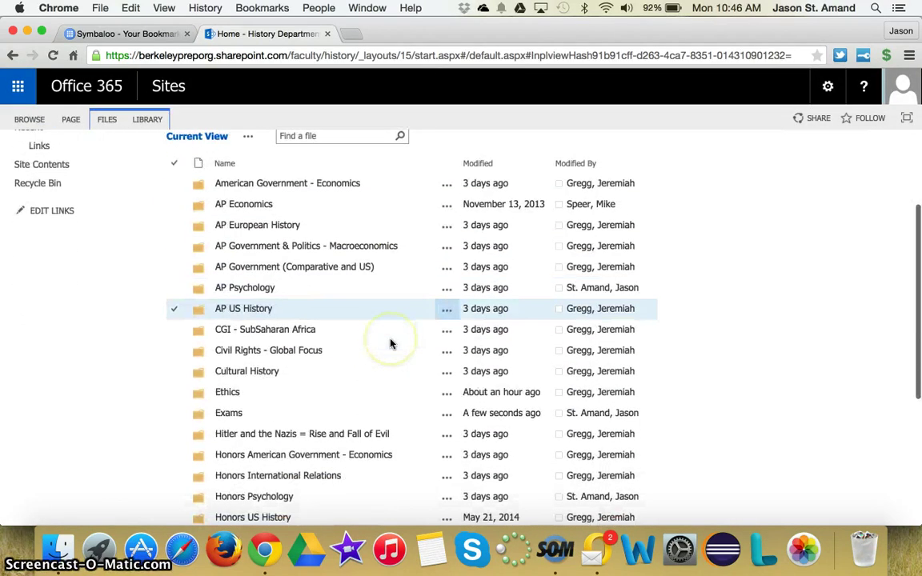
left_click(230, 414)
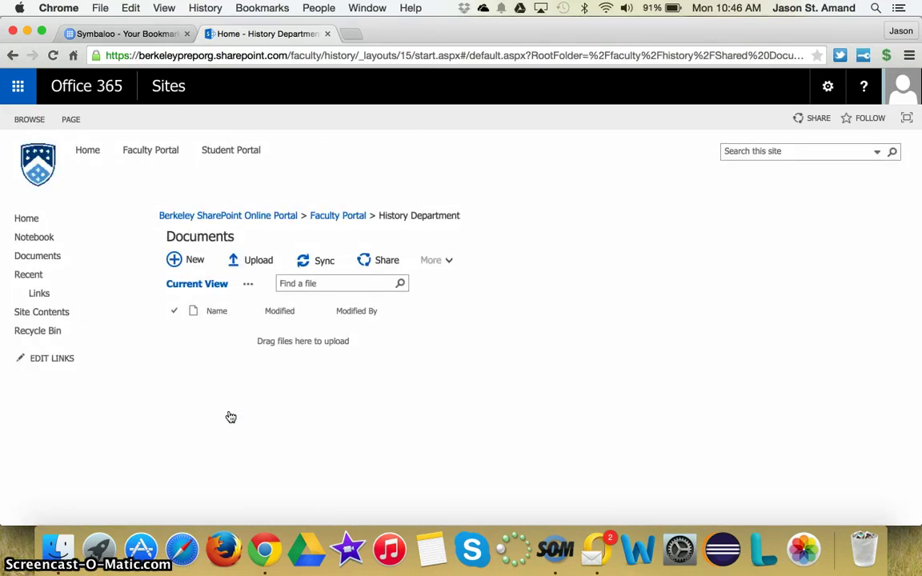
left_click(223, 342)
Step: Upload Litvin Practice Exam 1 and its solutions PDF from the desktop's AP Exams folder into the Exams folder
left_click(253, 264)
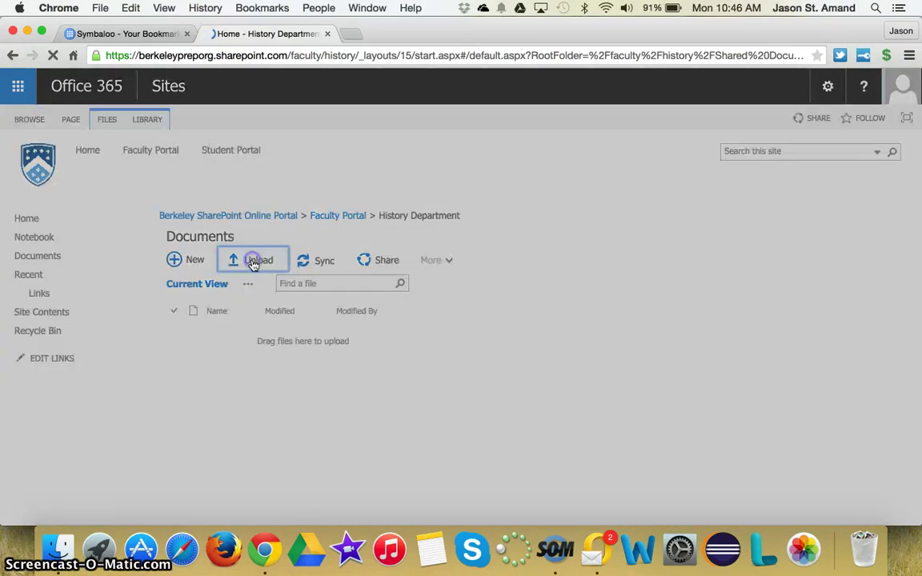
left_click(427, 214)
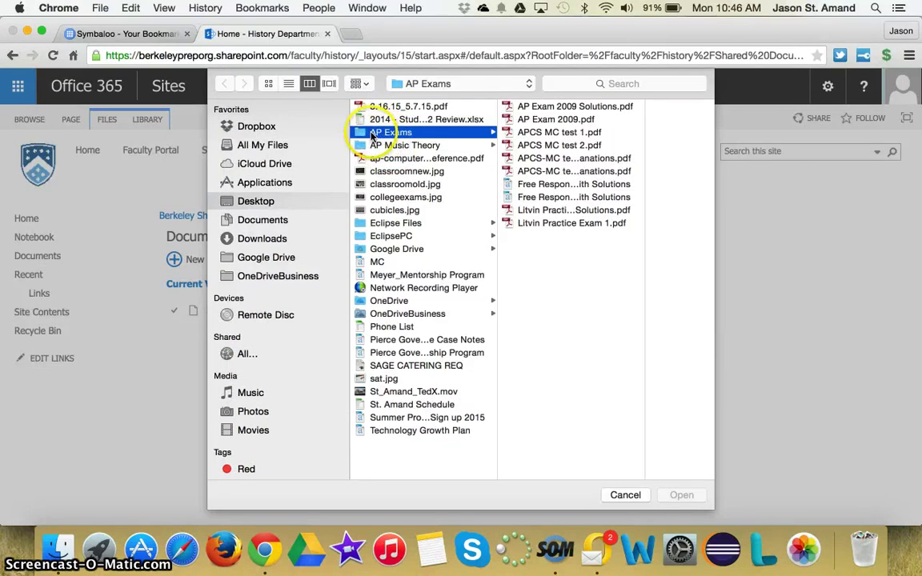
left_click_drag(583, 241, 545, 112)
left_click(562, 257)
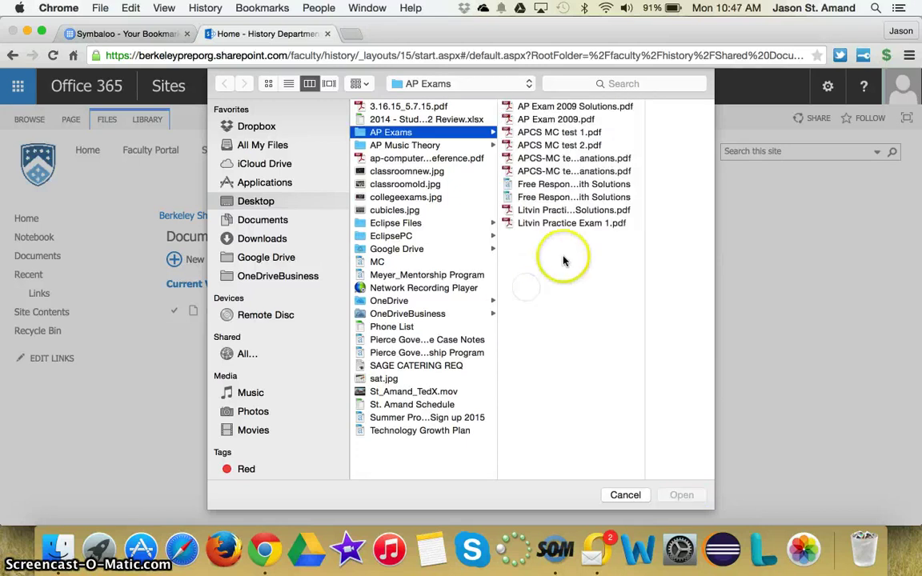
left_click_drag(555, 234, 551, 212)
left_click(680, 496)
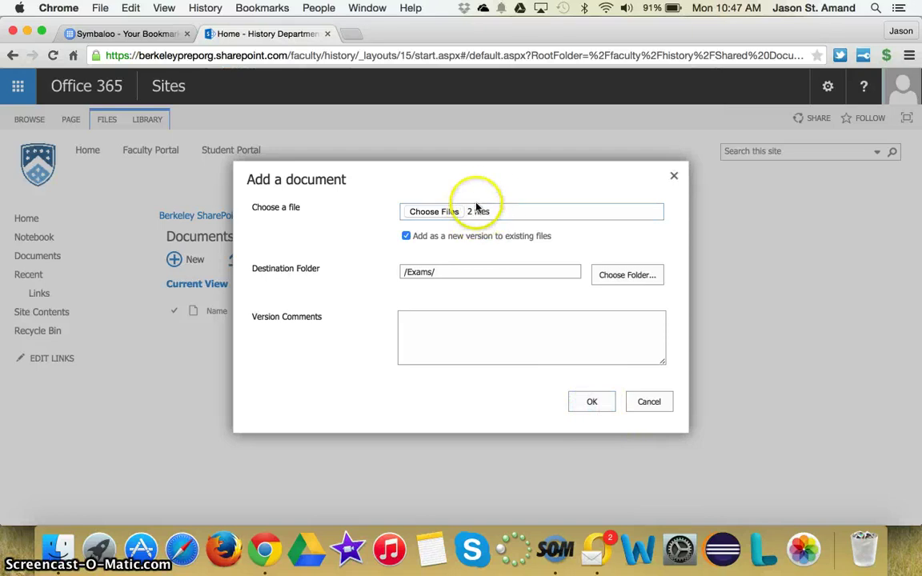
left_click(588, 401)
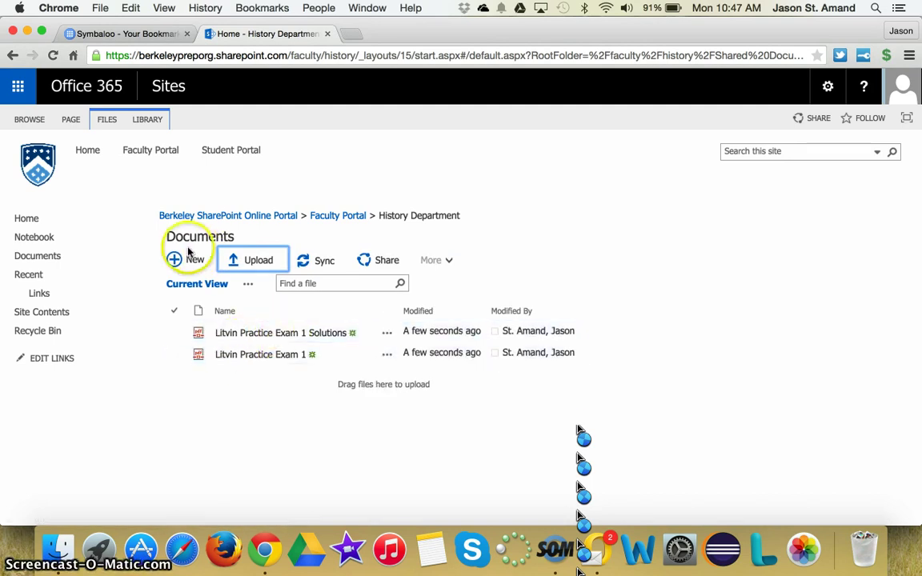
Step: Return to the History Department's full Documents library and locate the Exams folder in the list
left_click(35, 253)
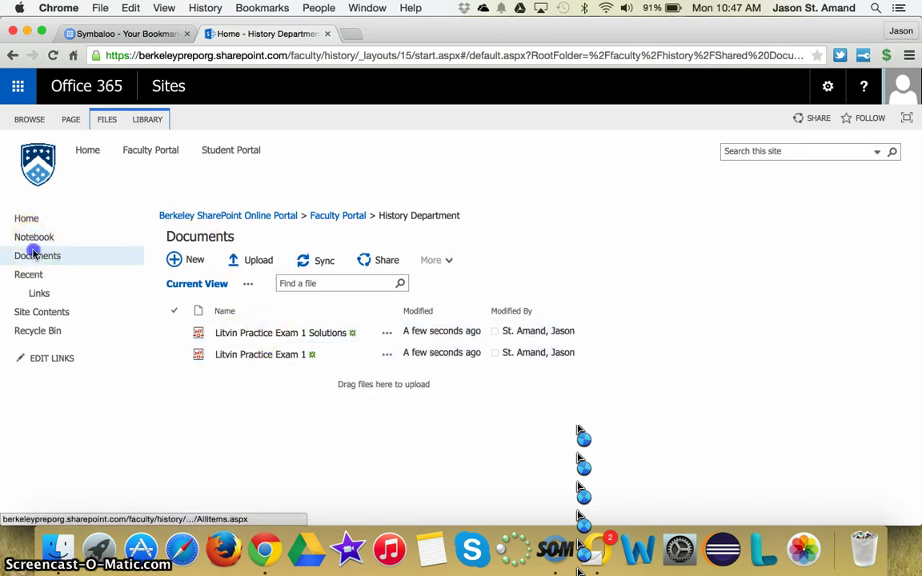
scroll(269, 288, "down", 3)
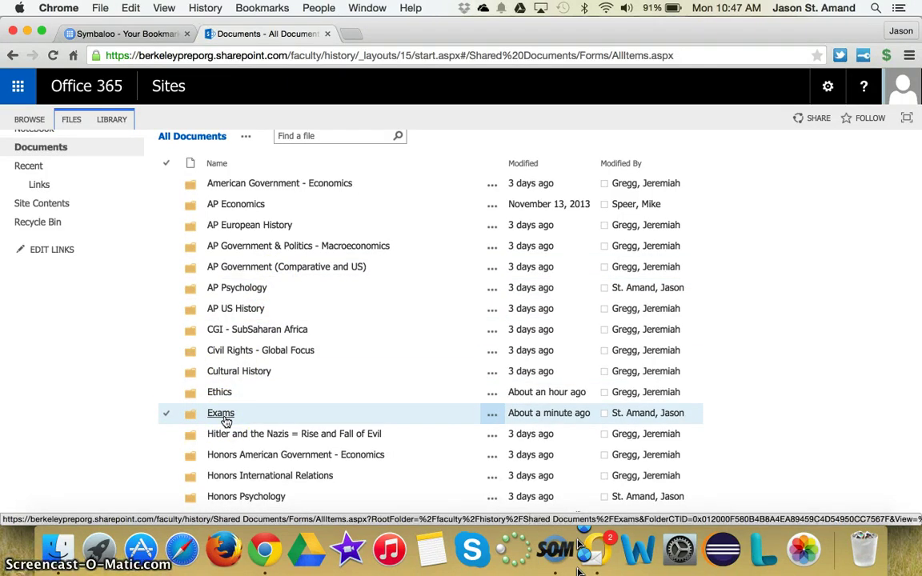
left_click(231, 357)
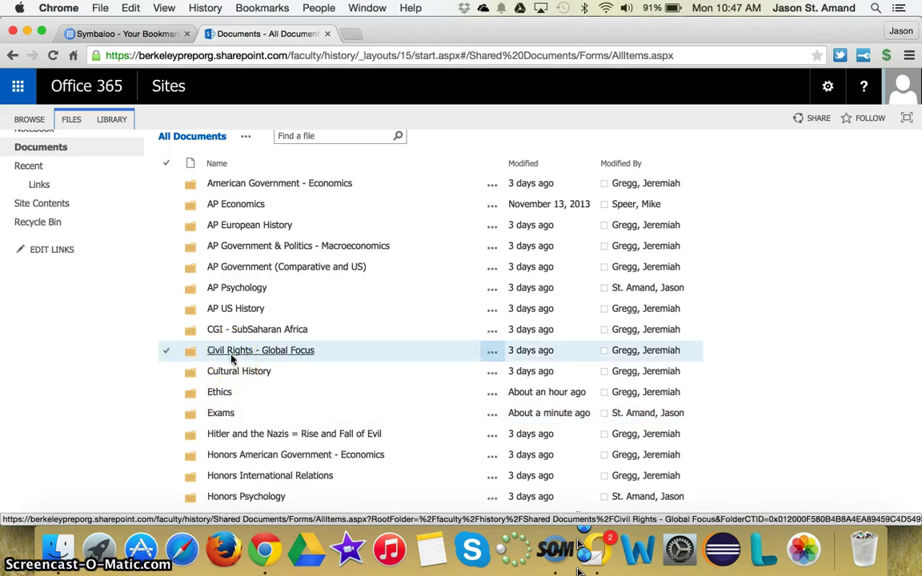
left_click(217, 416)
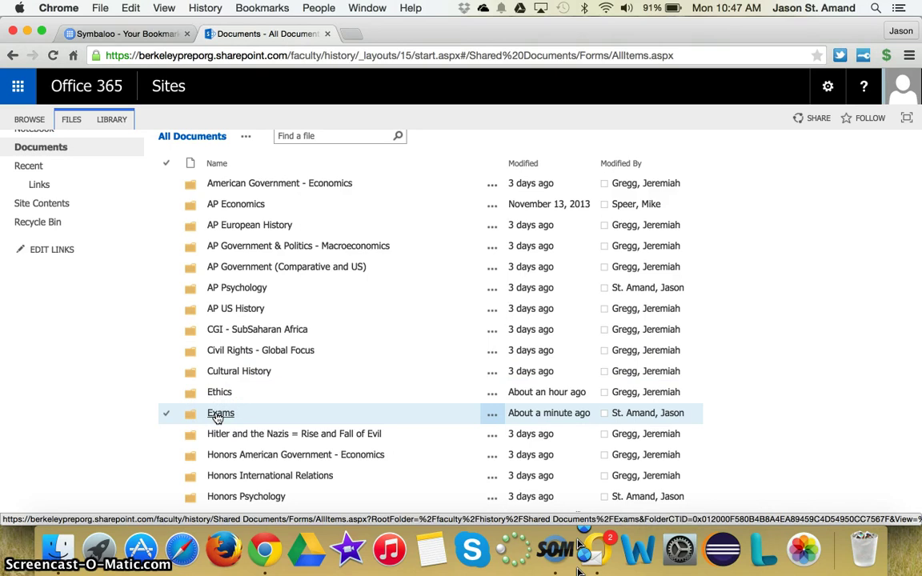
left_click(457, 441)
left_click(551, 492)
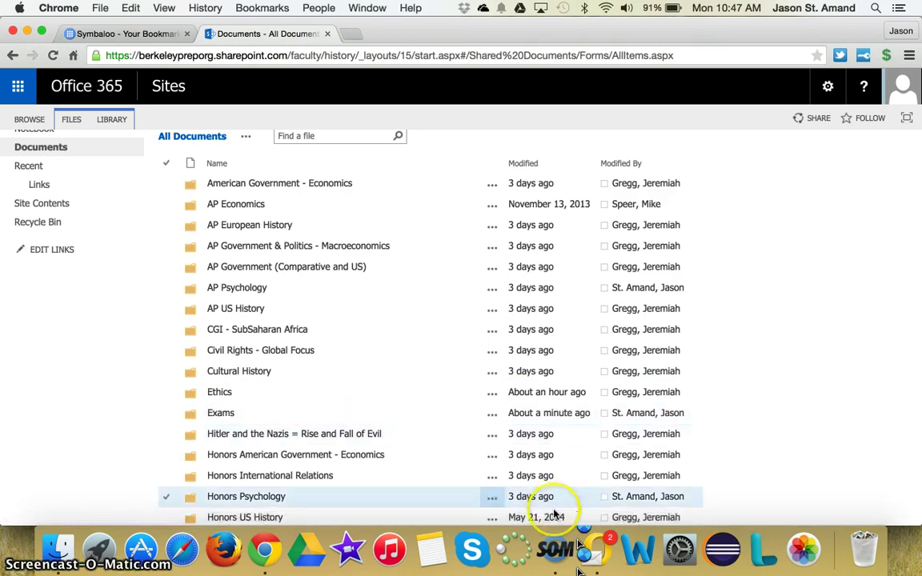
left_click(558, 534)
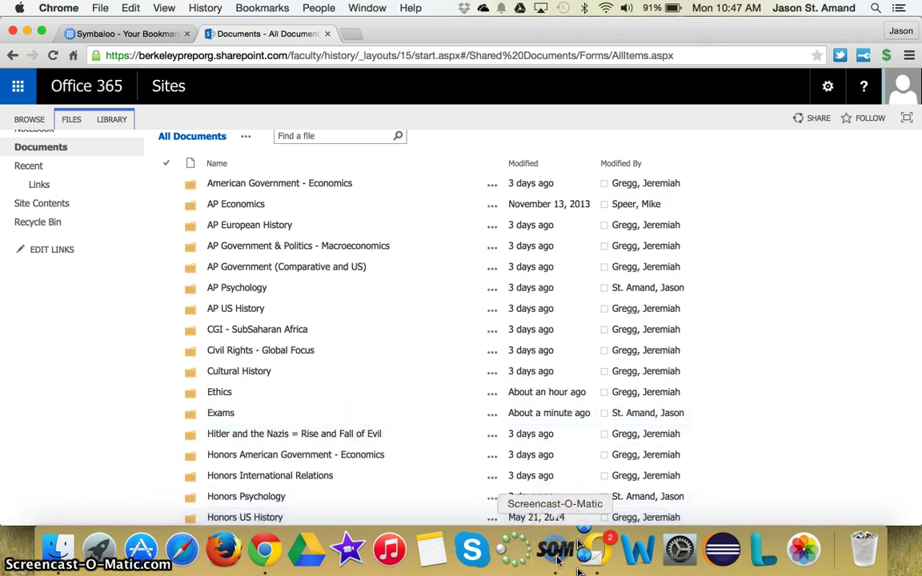